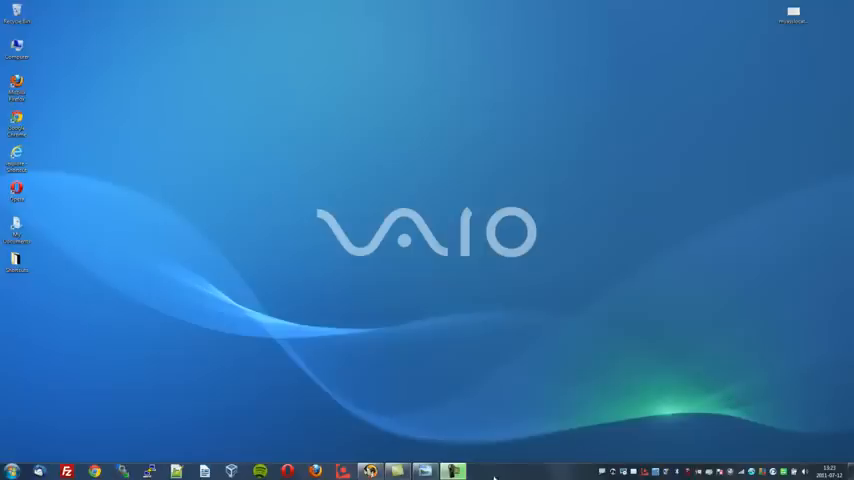
Review the server-location image and Hulu page, then restore HMA and connect to the VPN.
{"action": "left_click", "coordinate": [424, 470]}
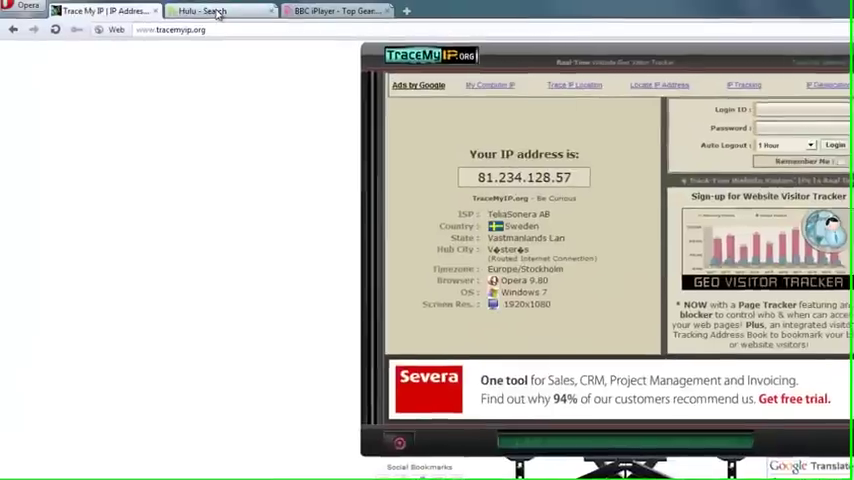
{"action": "left_click", "coordinate": [223, 14]}
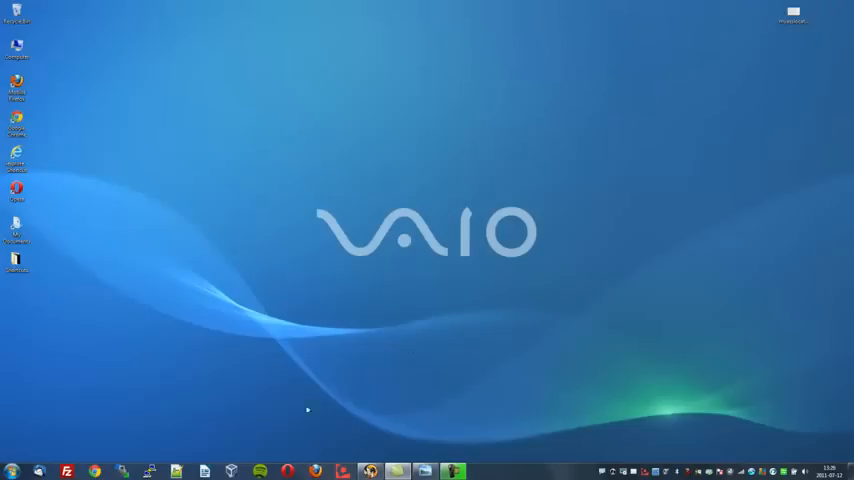
{"action": "left_click", "coordinate": [370, 471]}
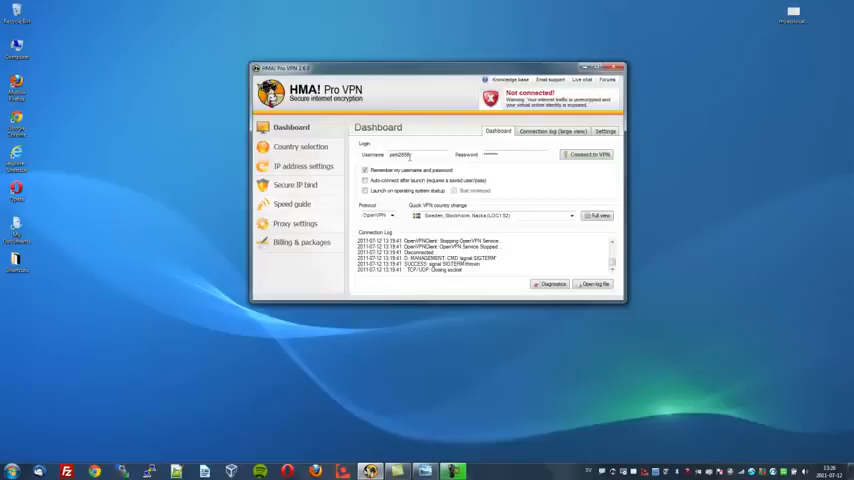
{"action": "left_click", "coordinate": [587, 154]}
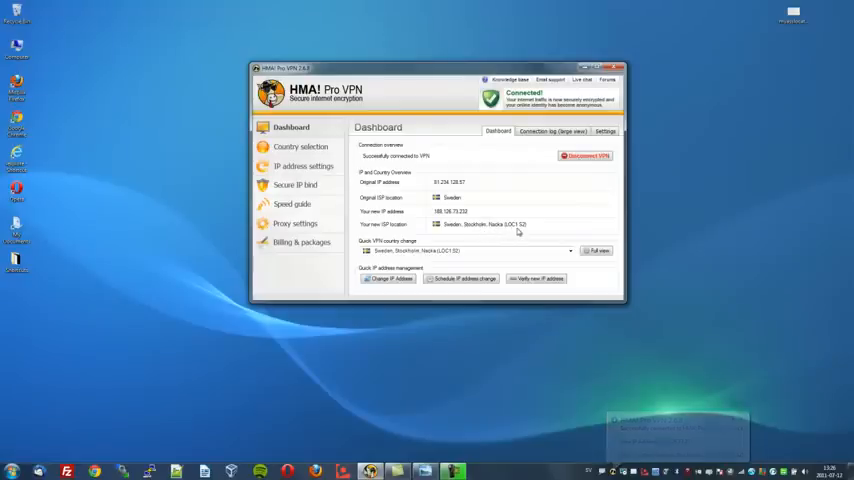
Switch the Quick VPN server to USA, California, Los Angeles (LOC1 S1).
{"action": "left_click", "coordinate": [570, 251]}
{"action": "scroll", "coordinate": [540, 270], "scroll_direction": "down", "scroll_amount": 3}
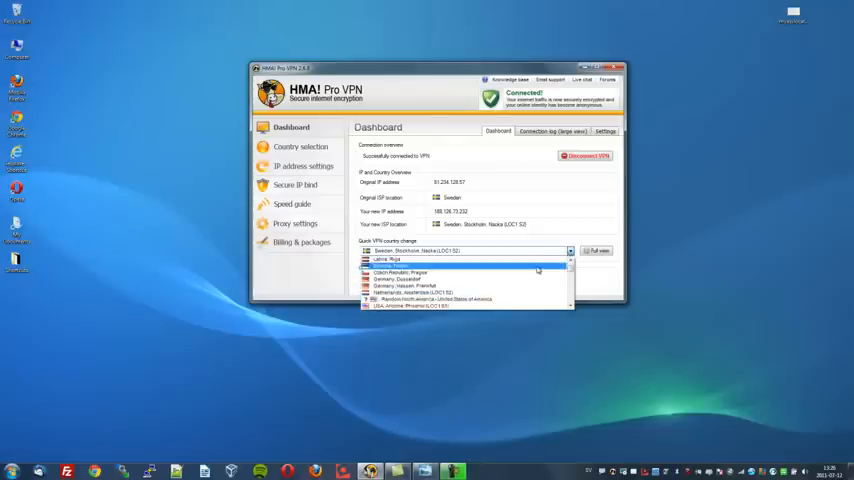
{"action": "scroll", "coordinate": [537, 268], "scroll_direction": "down", "scroll_amount": 3}
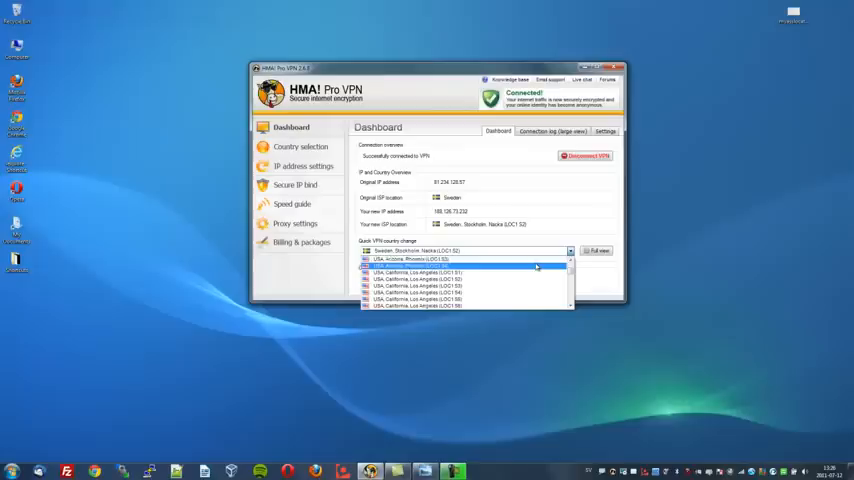
{"action": "scroll", "coordinate": [530, 268], "scroll_direction": "up", "scroll_amount": 1}
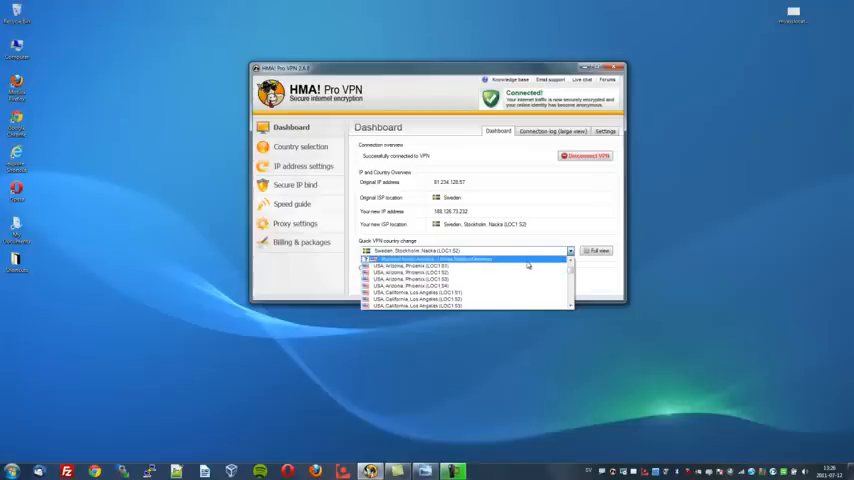
{"action": "scroll", "coordinate": [520, 280], "scroll_direction": "down", "scroll_amount": 1}
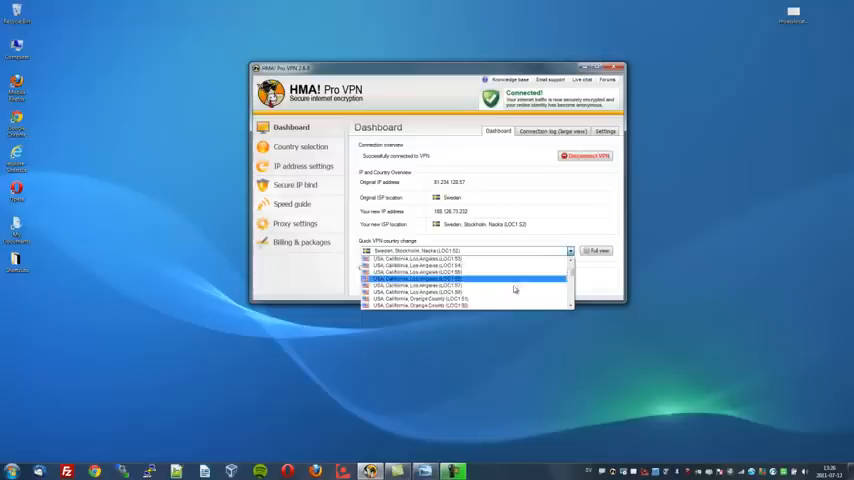
{"action": "scroll", "coordinate": [516, 291], "scroll_direction": "down", "scroll_amount": 2}
{"action": "scroll", "coordinate": [514, 288], "scroll_direction": "up", "scroll_amount": 2}
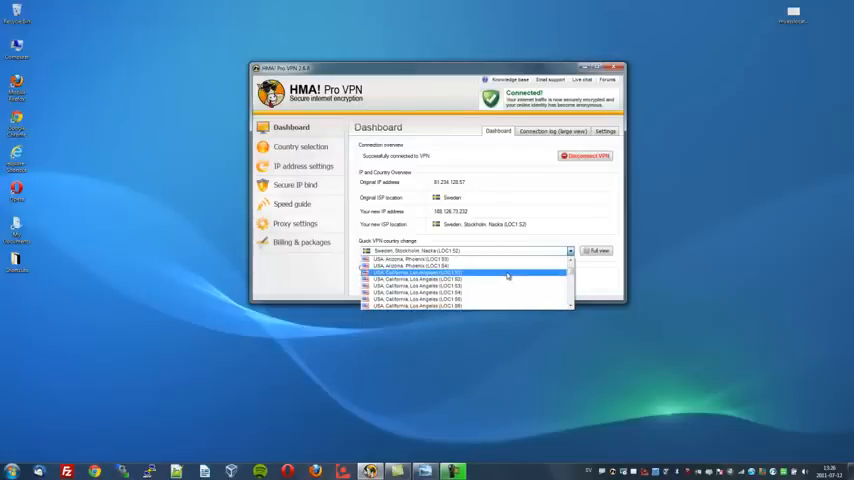
{"action": "left_click", "coordinate": [507, 278]}
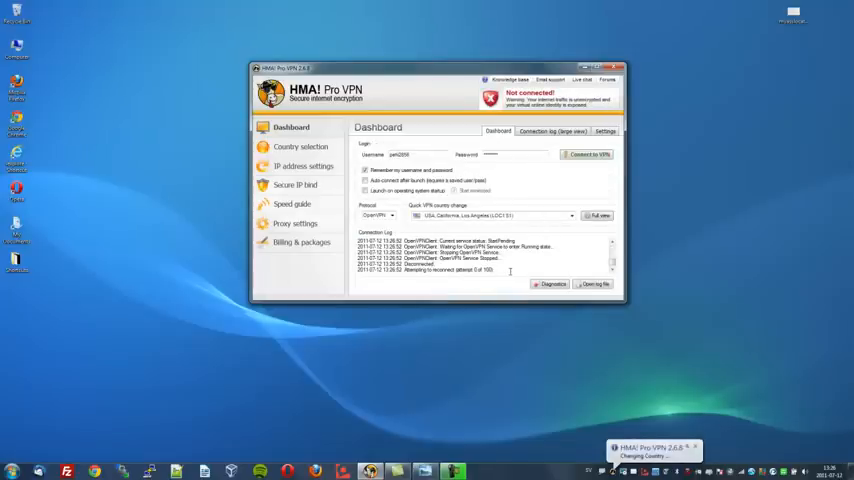
Reconnect the VPN through the Los Angeles server.
{"action": "left_click", "coordinate": [588, 154]}
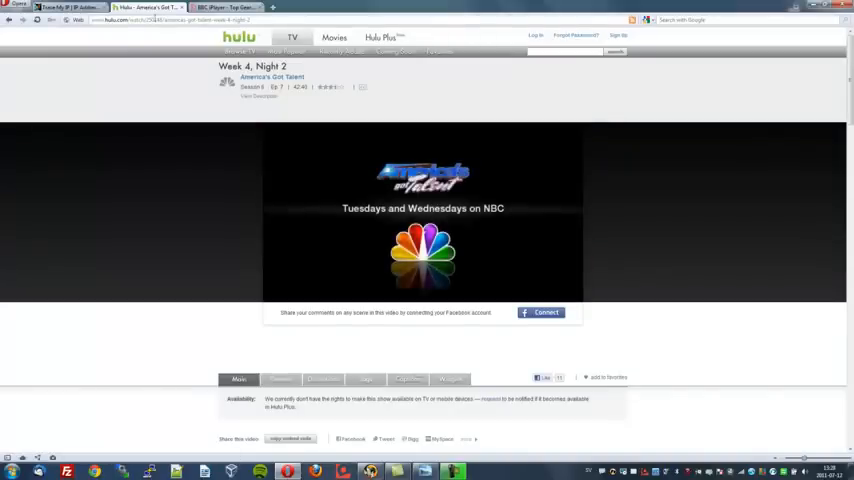
Return to the BBC iPlayer Top Gear page and close the Hulu tab.
{"action": "left_click", "coordinate": [217, 9]}
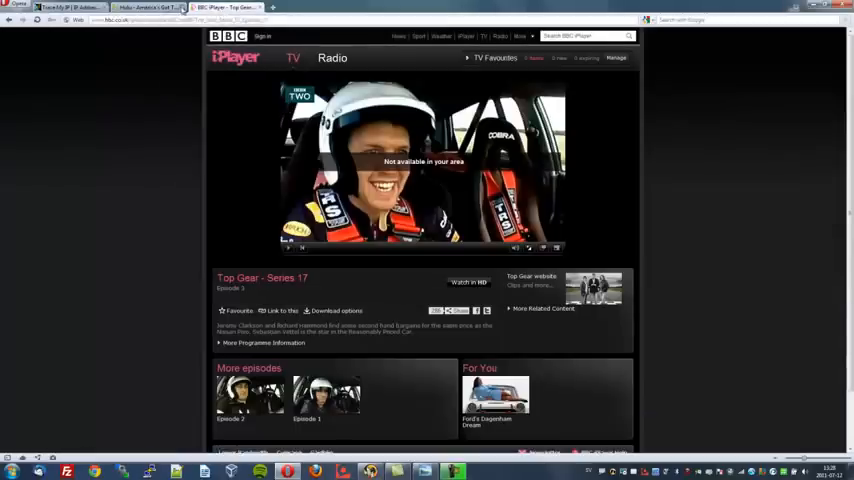
{"action": "left_click", "coordinate": [152, 8]}
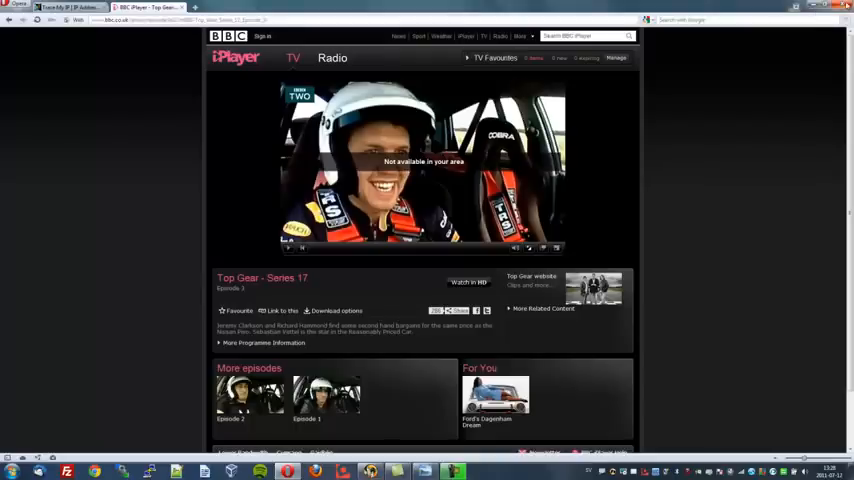
Minimize the browser and switch the VPN server to UK, Berkshire, Maidenhead (LOC1 S2).
{"action": "left_click", "coordinate": [813, 8]}
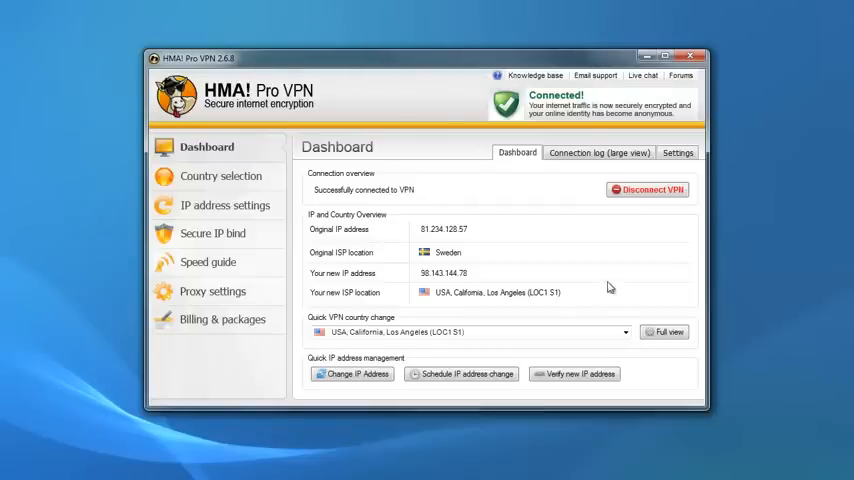
{"action": "left_click", "coordinate": [626, 332]}
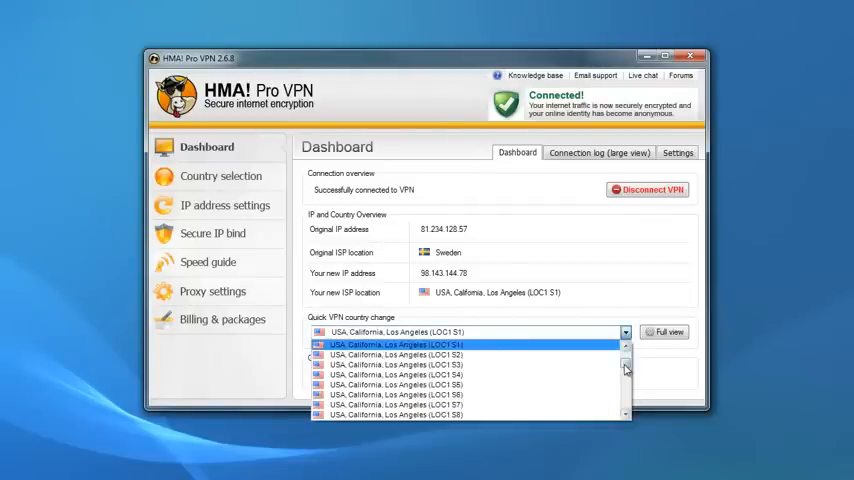
{"action": "left_click_drag", "start_coordinate": [626, 350], "coordinate": [625, 384]}
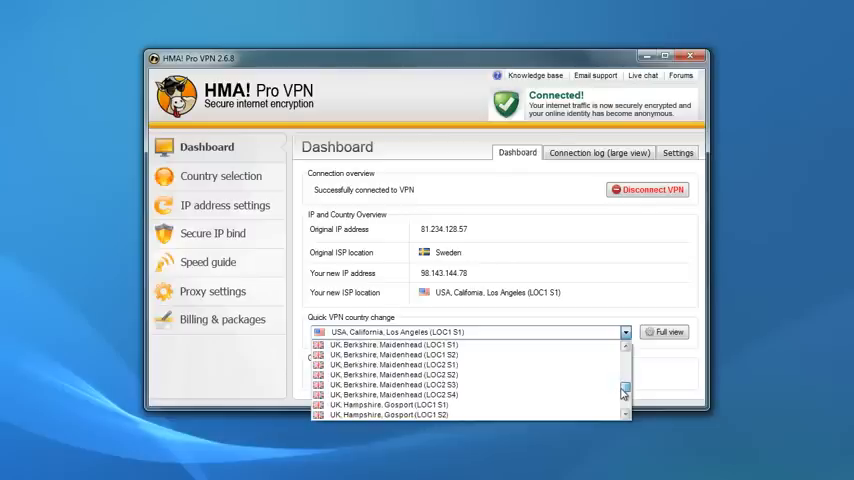
{"action": "left_click", "coordinate": [445, 355]}
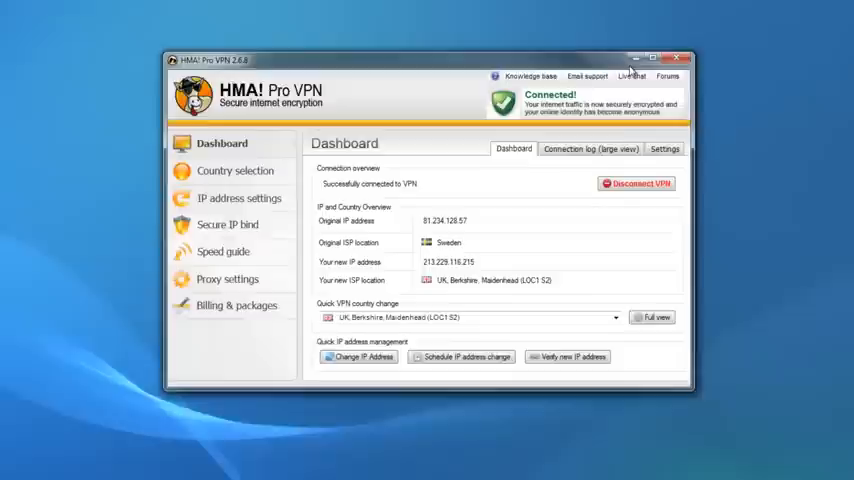
Put HMA away, reopen Opera and play the Top Gear episode on BBC iPlayer.
{"action": "left_click", "coordinate": [593, 72]}
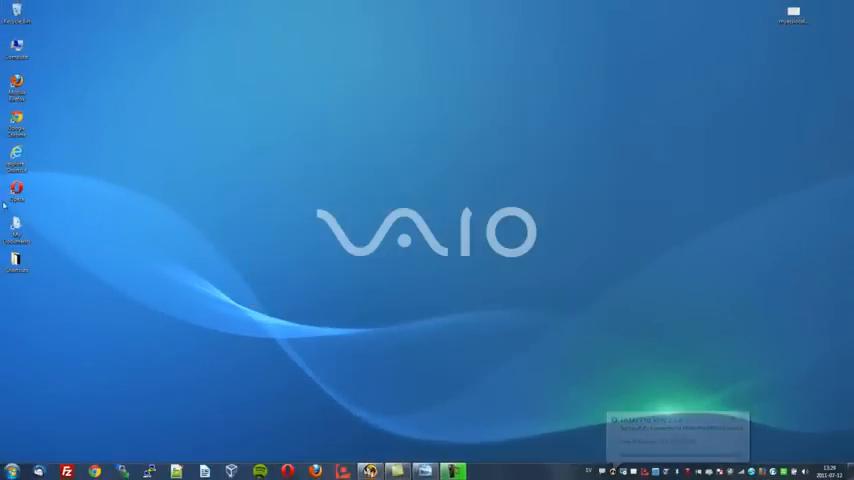
{"action": "double_click", "coordinate": [16, 128]}
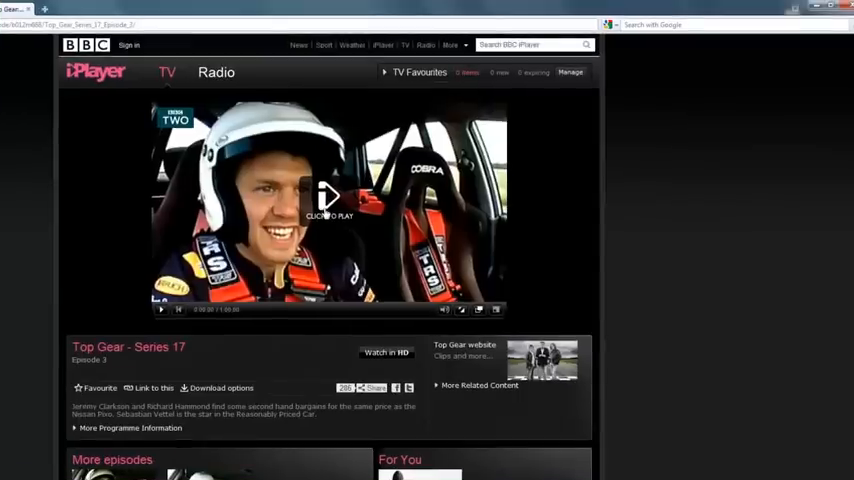
{"action": "left_click", "coordinate": [326, 205]}
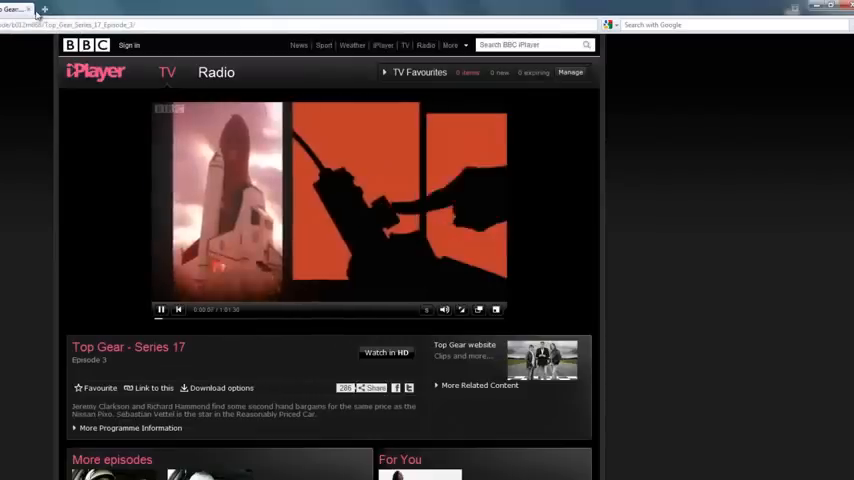
{"action": "left_click", "coordinate": [30, 9]}
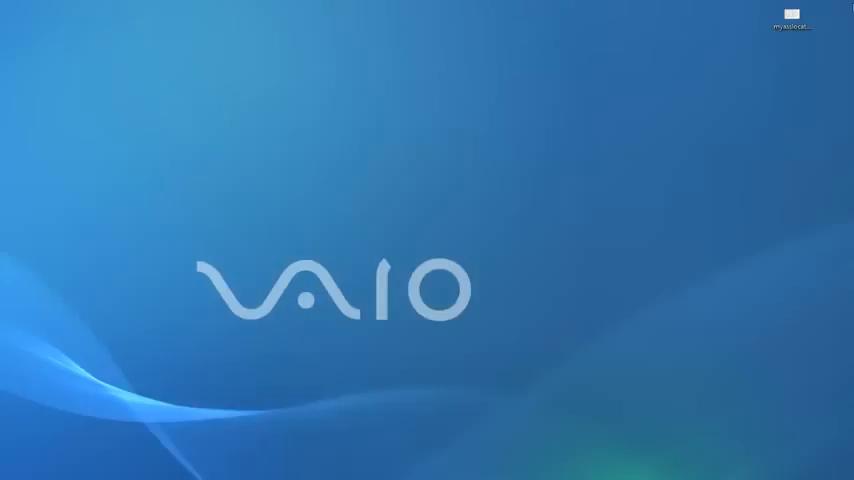